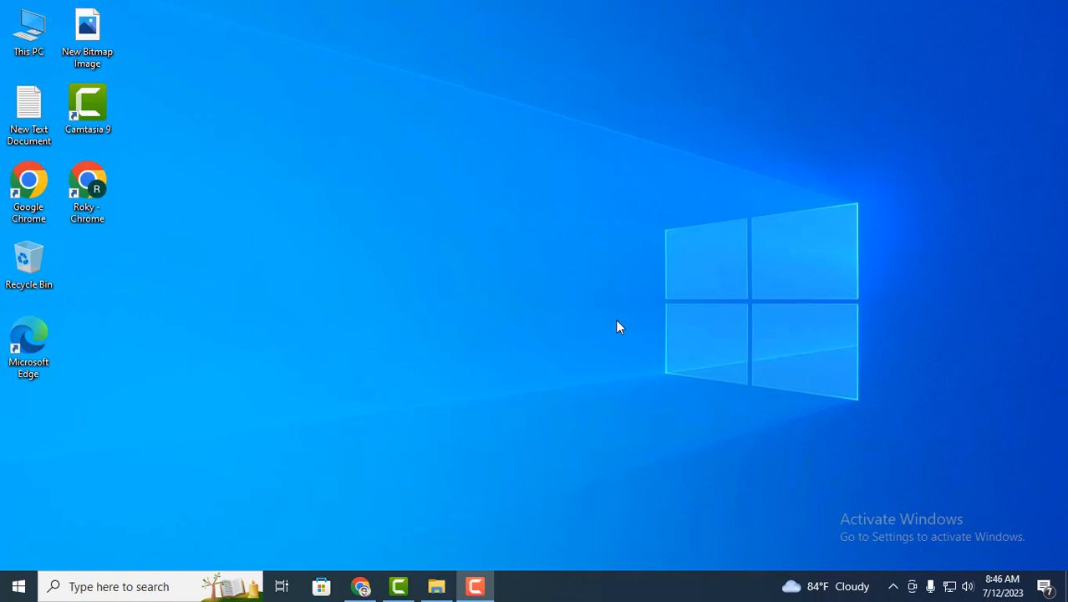
# - Examine the existing drives in This PC, close the window and refresh the desktop
pyautogui.rightClick(491, 212)
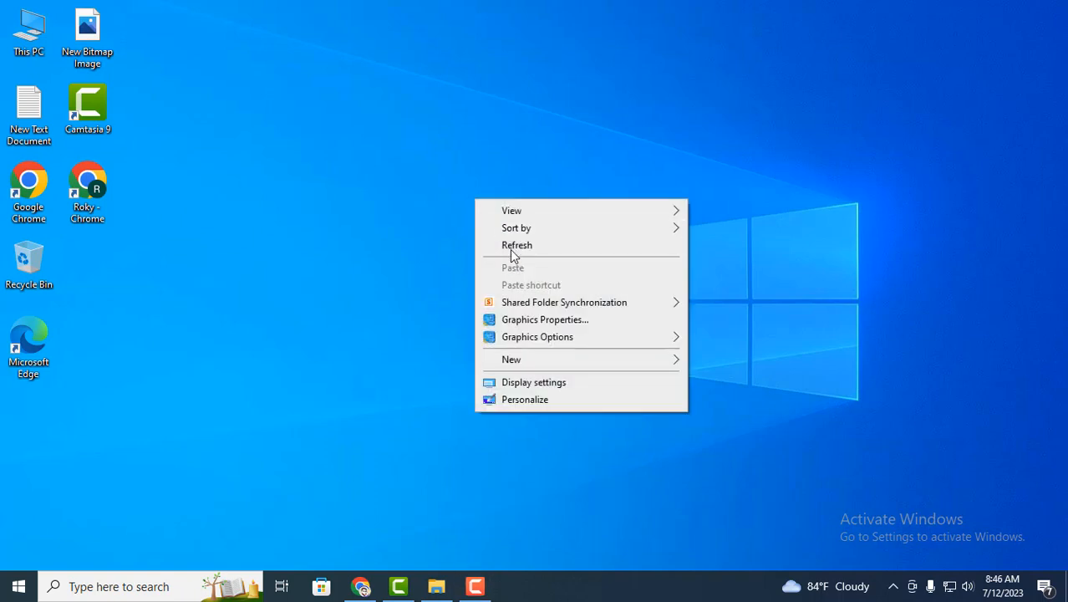
pyautogui.click(508, 242)
pyautogui.doubleClick(29, 33)
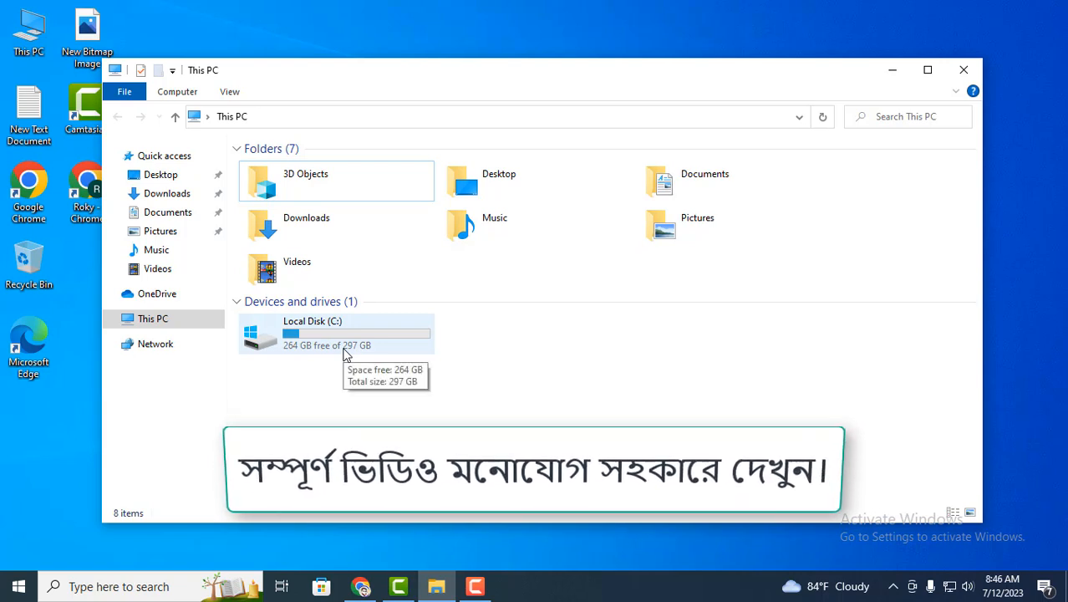
pyautogui.click(963, 70)
pyautogui.rightClick(272, 173)
pyautogui.click(307, 219)
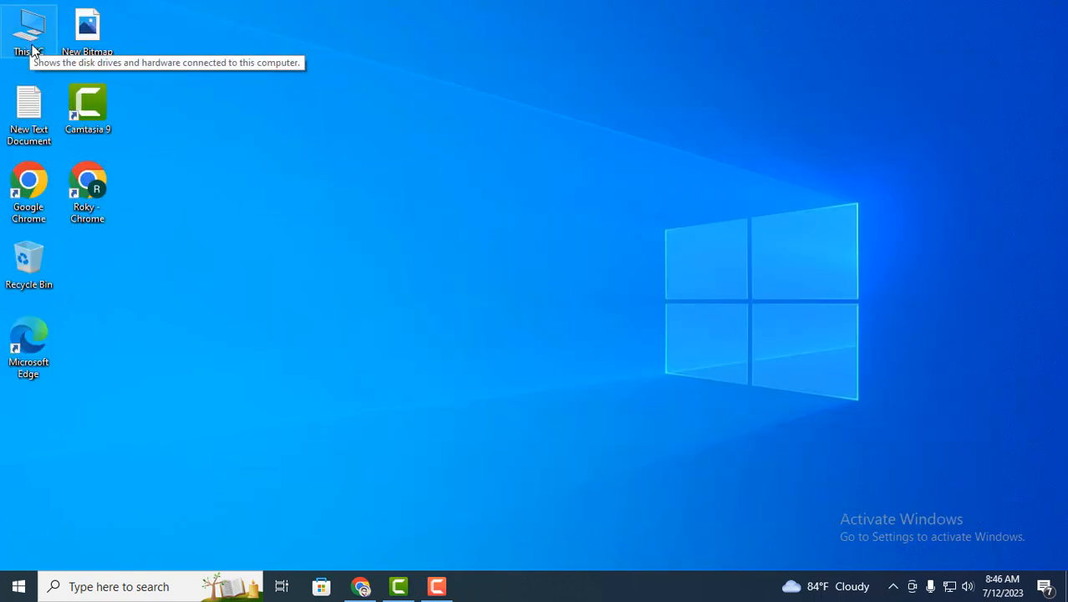
# - Open Computer Management for This PC and show Disk Management
pyautogui.rightClick(33, 52)
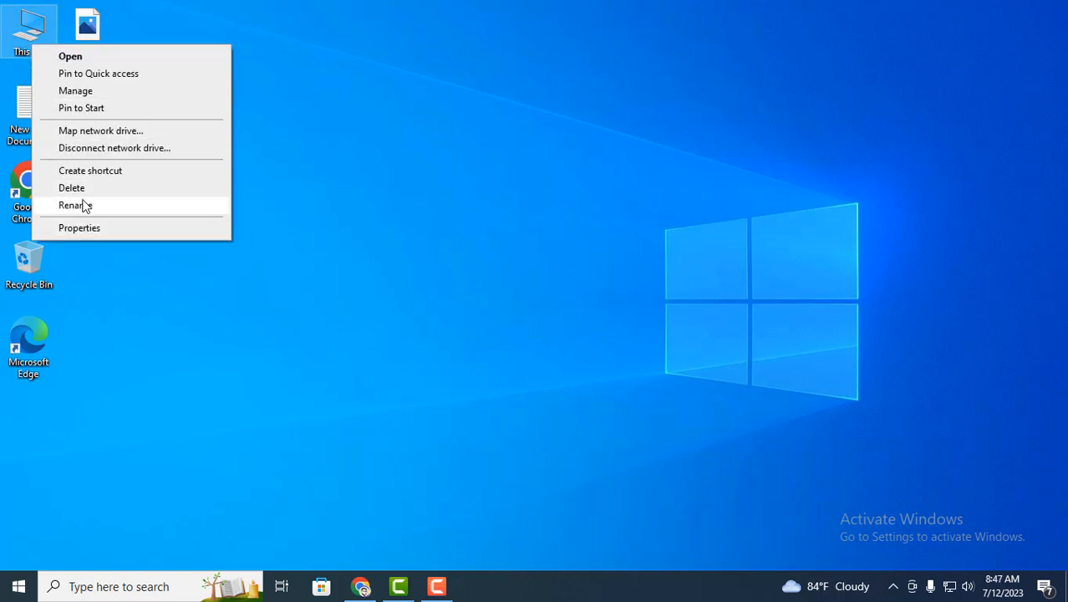
pyautogui.click(87, 99)
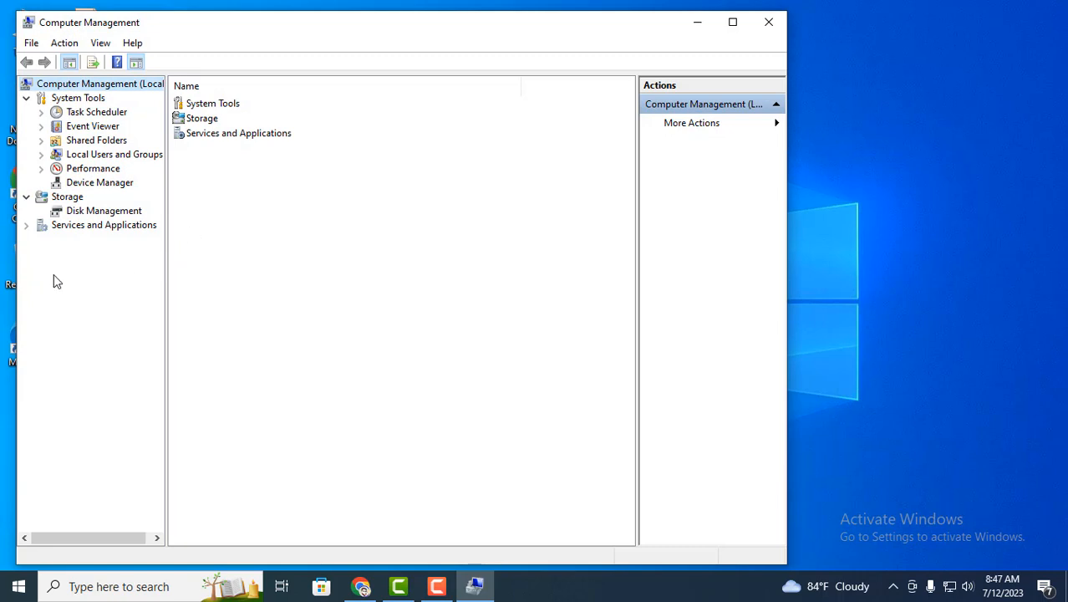
pyautogui.click(104, 213)
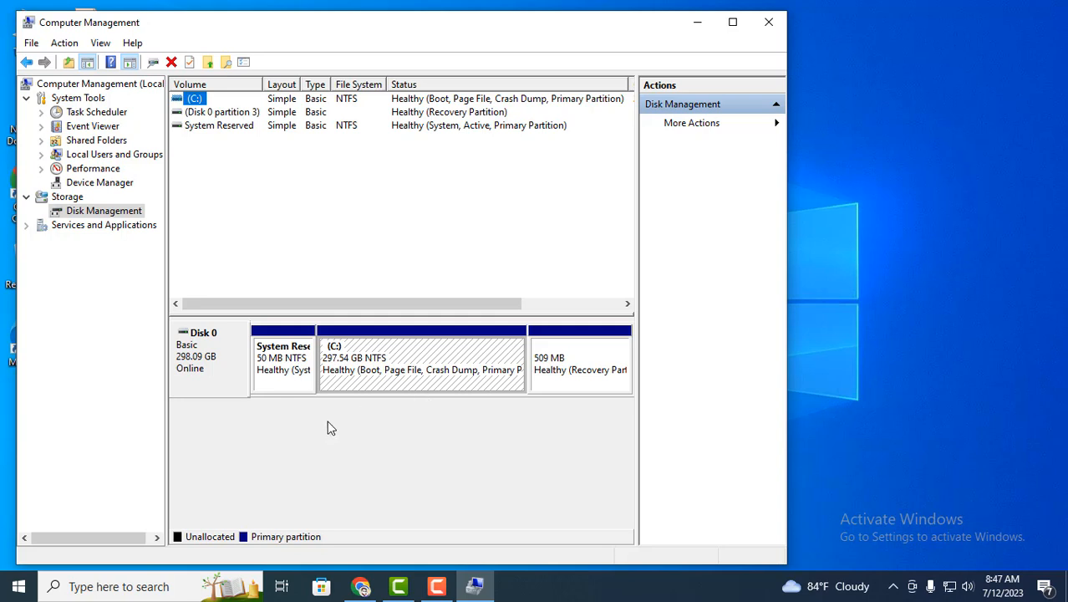
# - Shrink the C: volume on Disk 0 by 181248 MB
pyautogui.click(416, 354)
pyautogui.rightClick(430, 353)
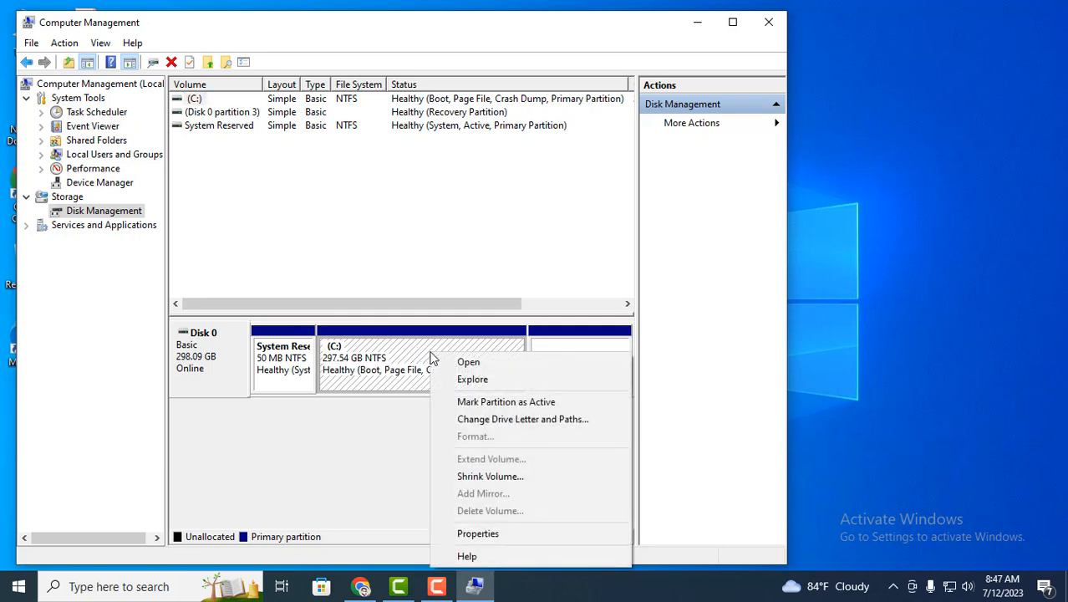
pyautogui.click(484, 478)
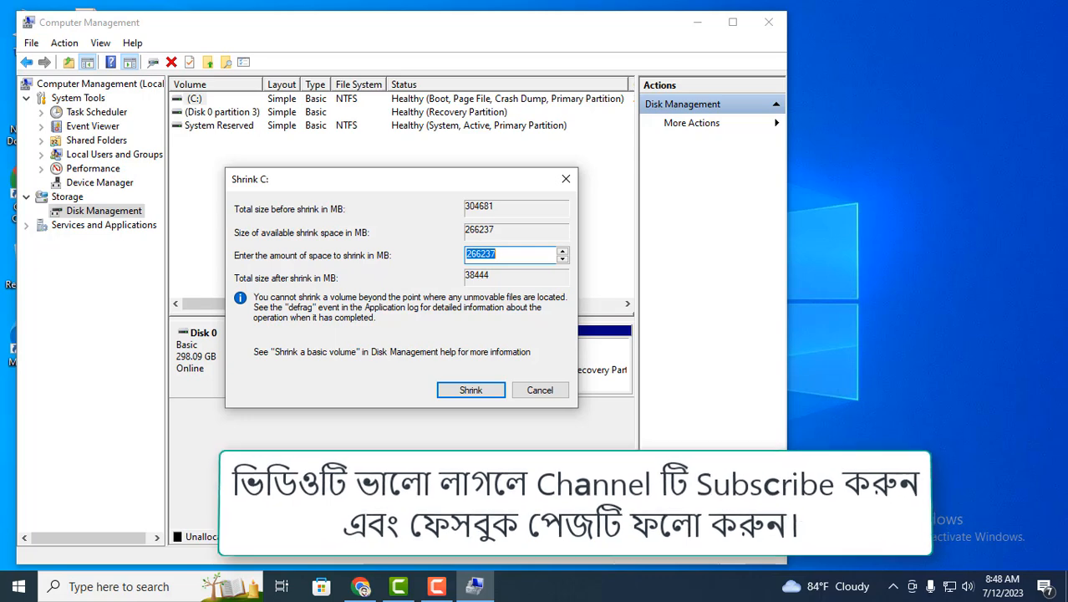
pyautogui.write('18')
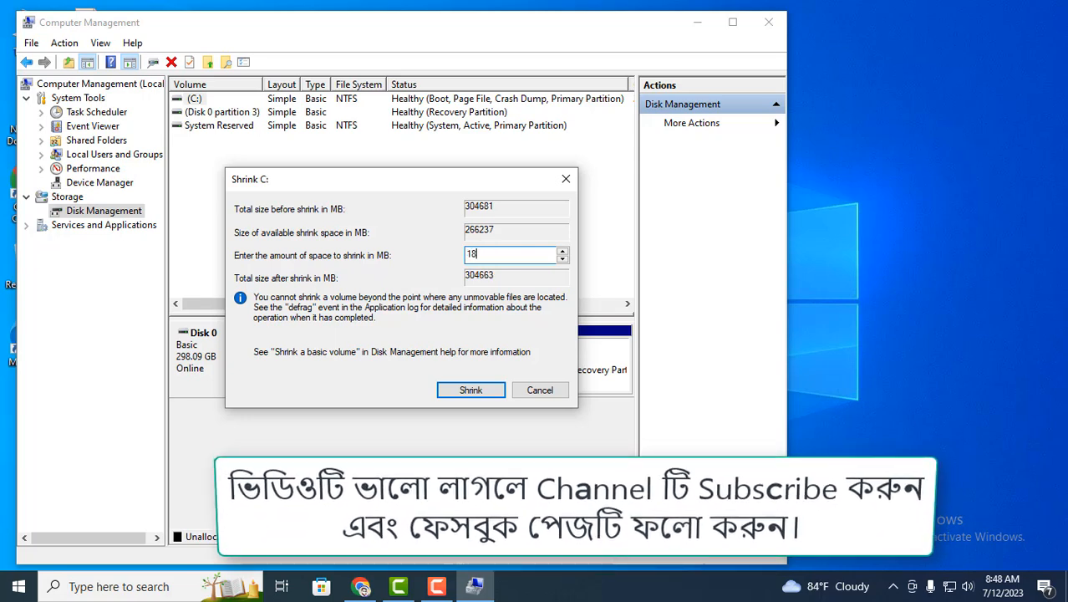
pyautogui.write('1248')
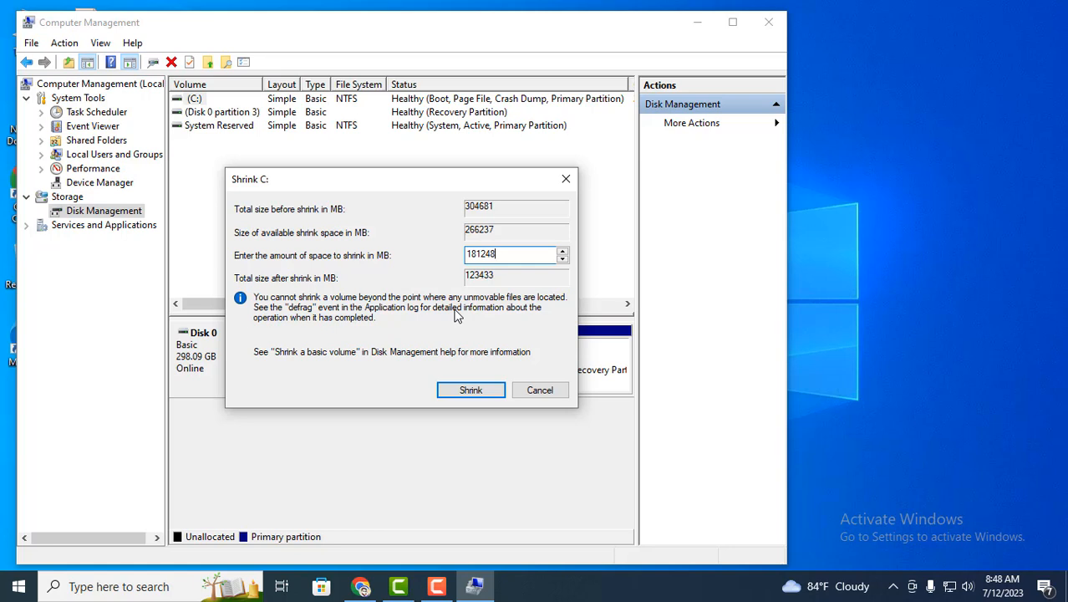
pyautogui.click(469, 391)
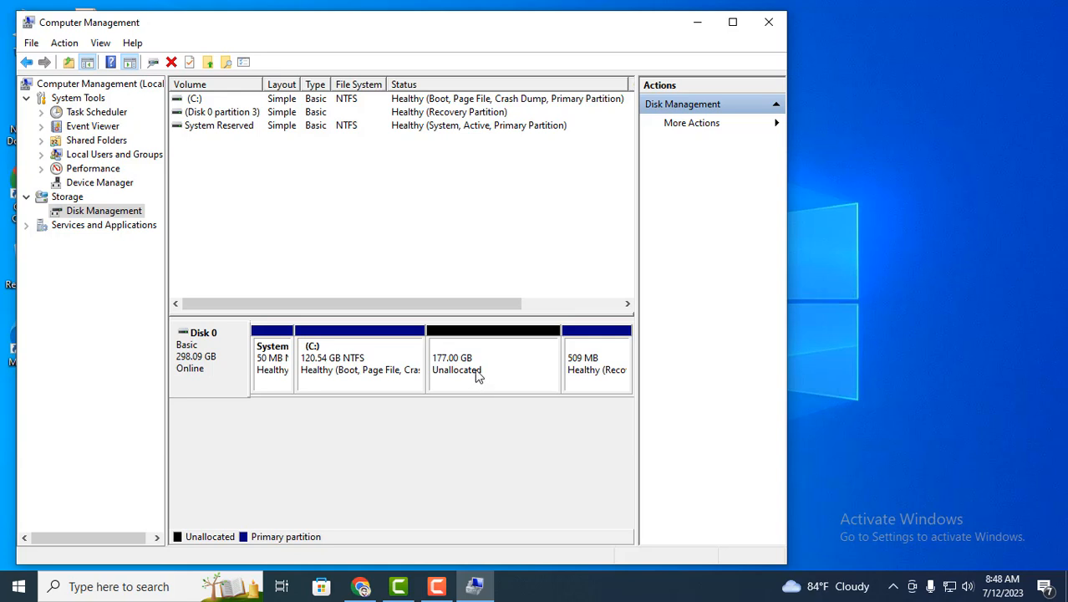
# - Start a new simple volume in Disk 0's unallocated space, keeping the default size and assigning drive letter D
pyautogui.click(420, 358)
pyautogui.click(486, 351)
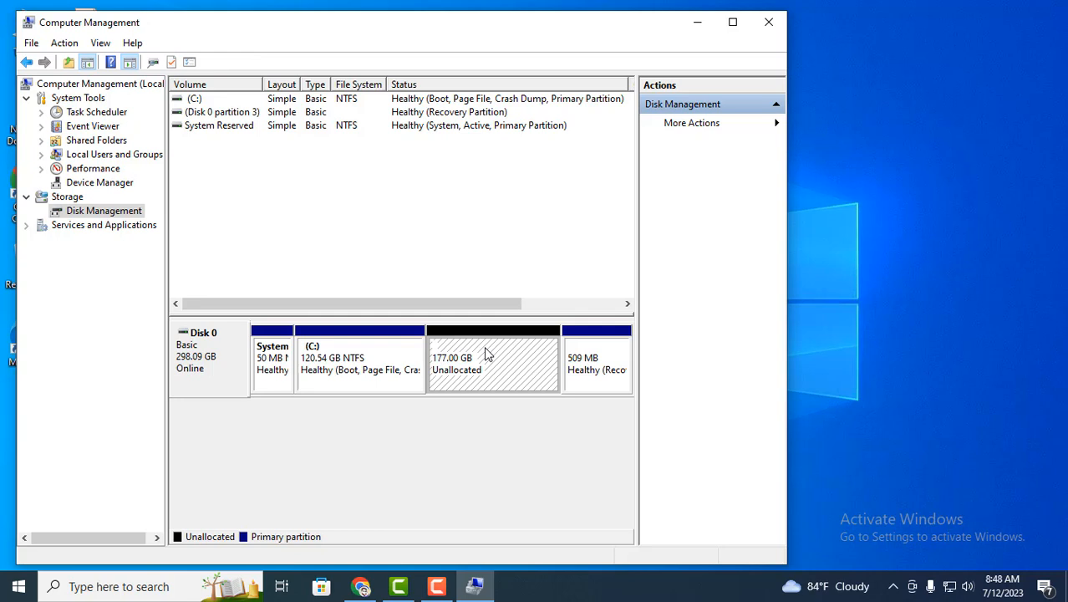
pyautogui.rightClick(487, 351)
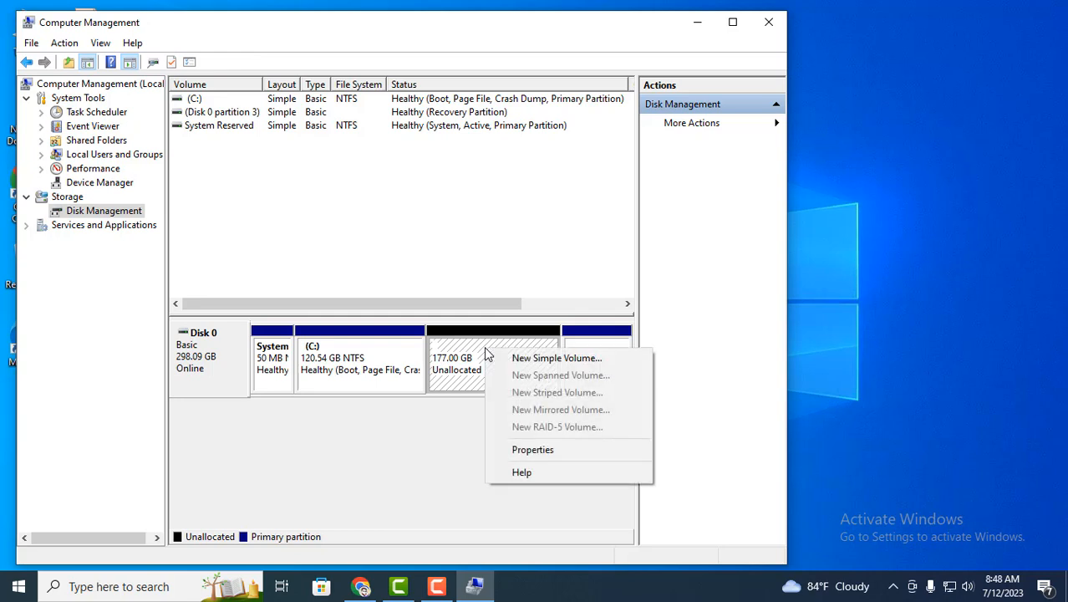
pyautogui.click(540, 362)
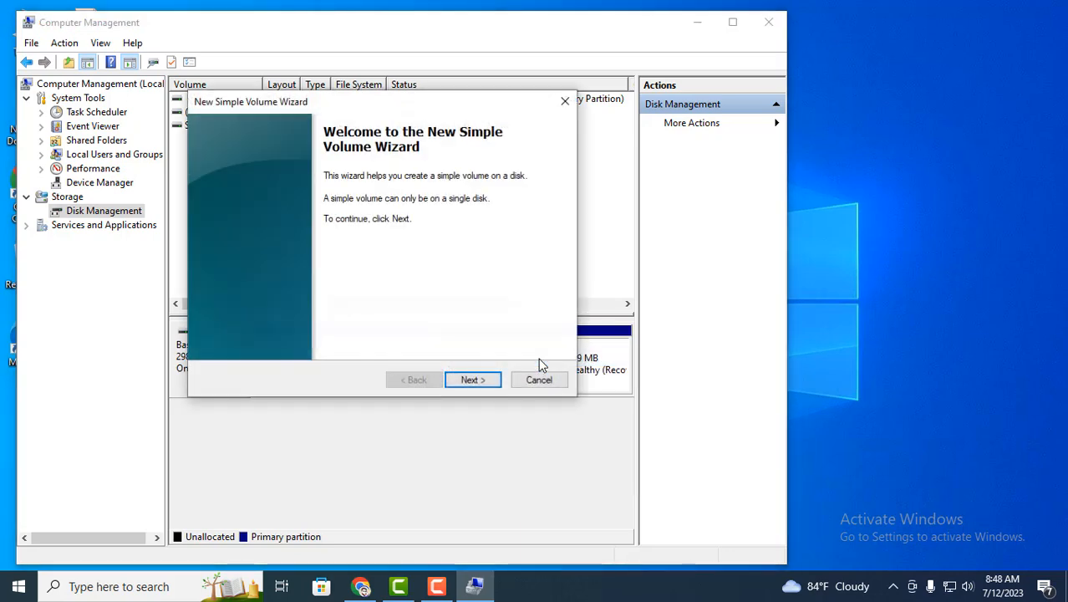
pyautogui.click(471, 381)
pyautogui.click(476, 382)
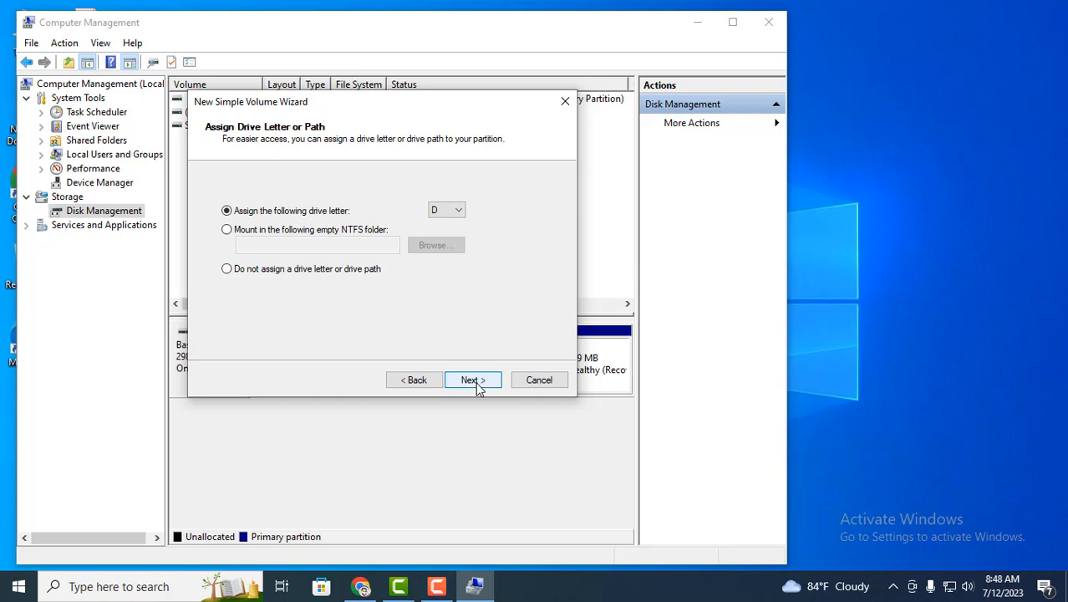
pyautogui.click(475, 382)
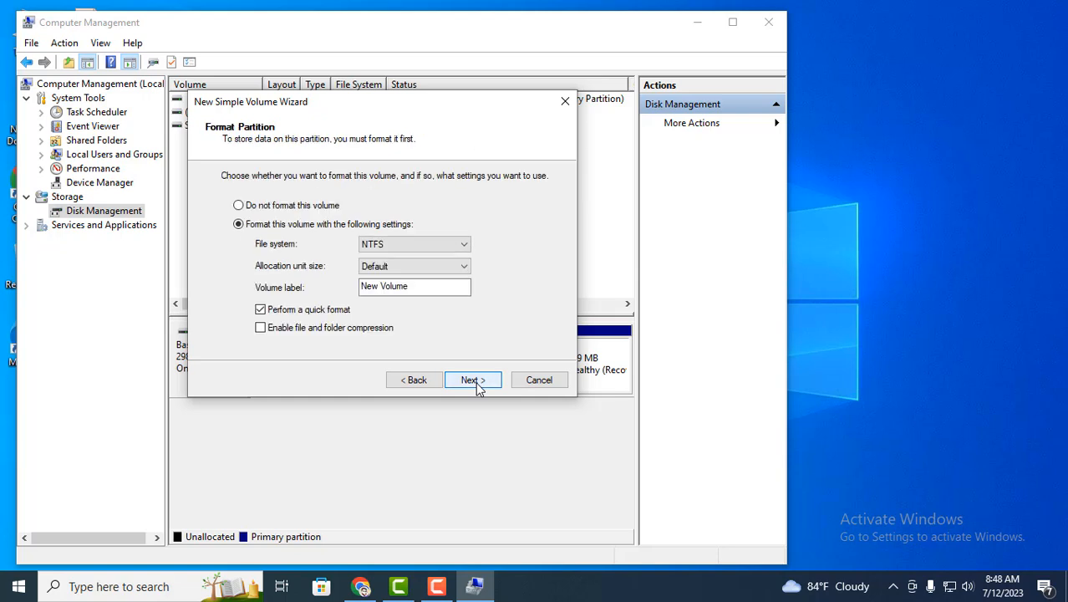
# - Finish creating the volume with NTFS, default allocation unit size, the label New Volume and a quick format
pyautogui.click(405, 287)
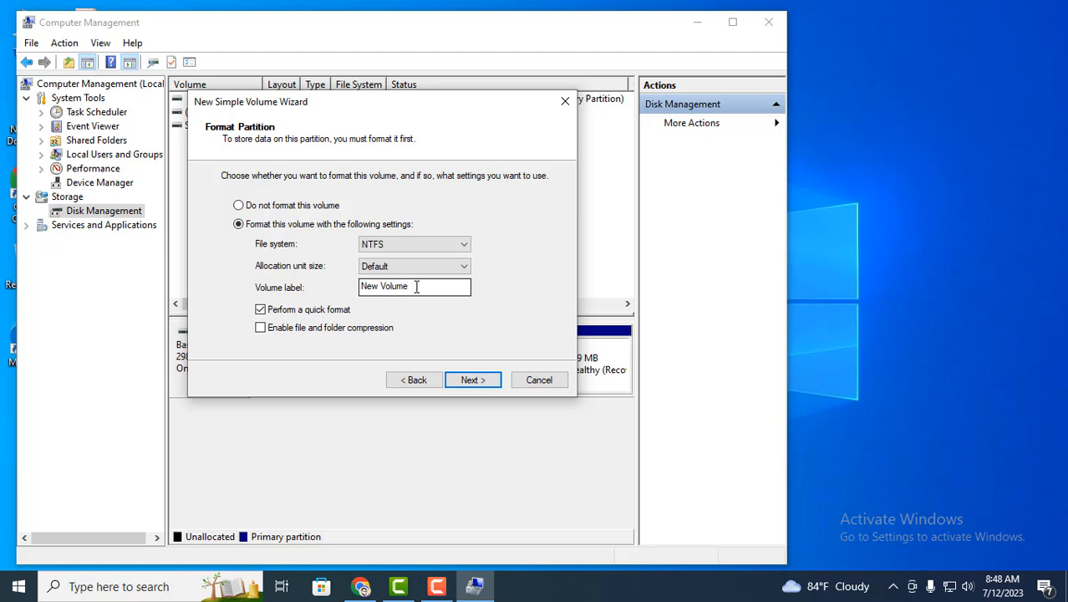
pyautogui.click(474, 378)
pyautogui.click(473, 380)
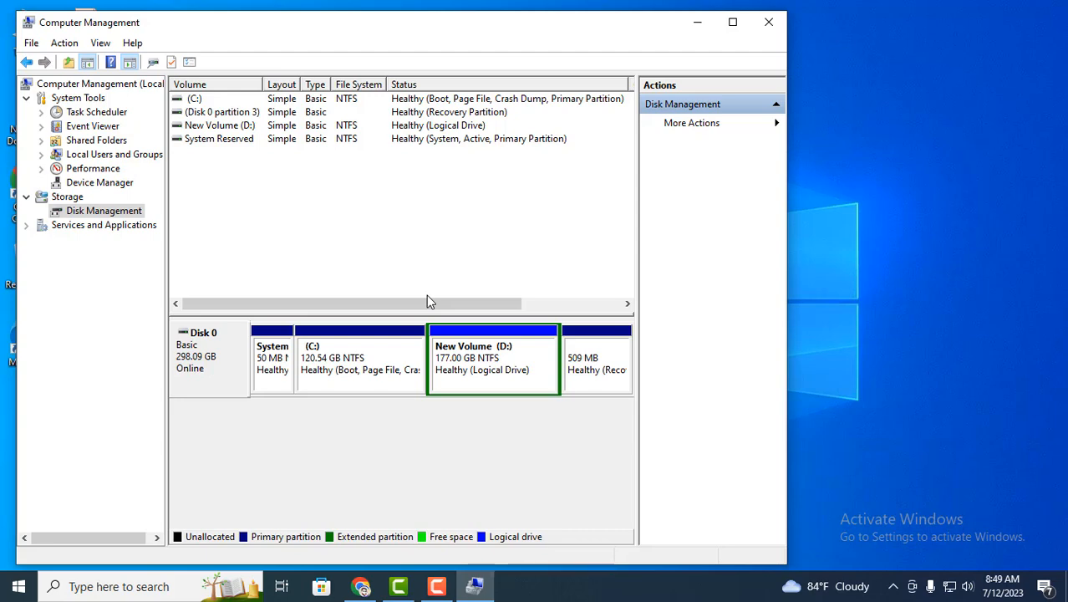
# - Close Computer Management and open This PC from the refreshed desktop to check the drives
pyautogui.click(769, 21)
pyautogui.rightClick(319, 173)
pyautogui.click(339, 218)
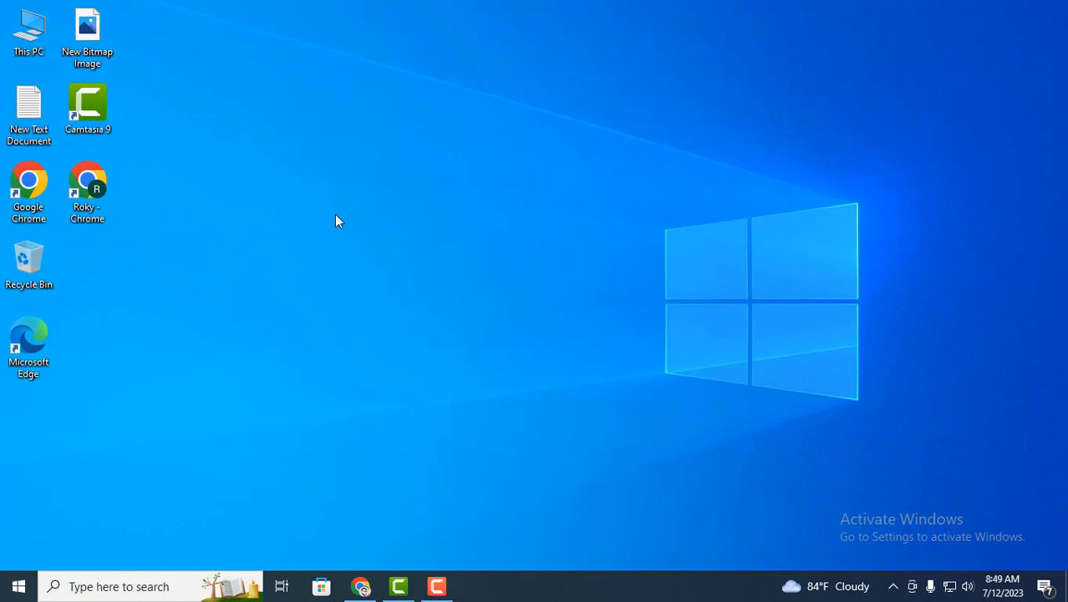
pyautogui.doubleClick(42, 43)
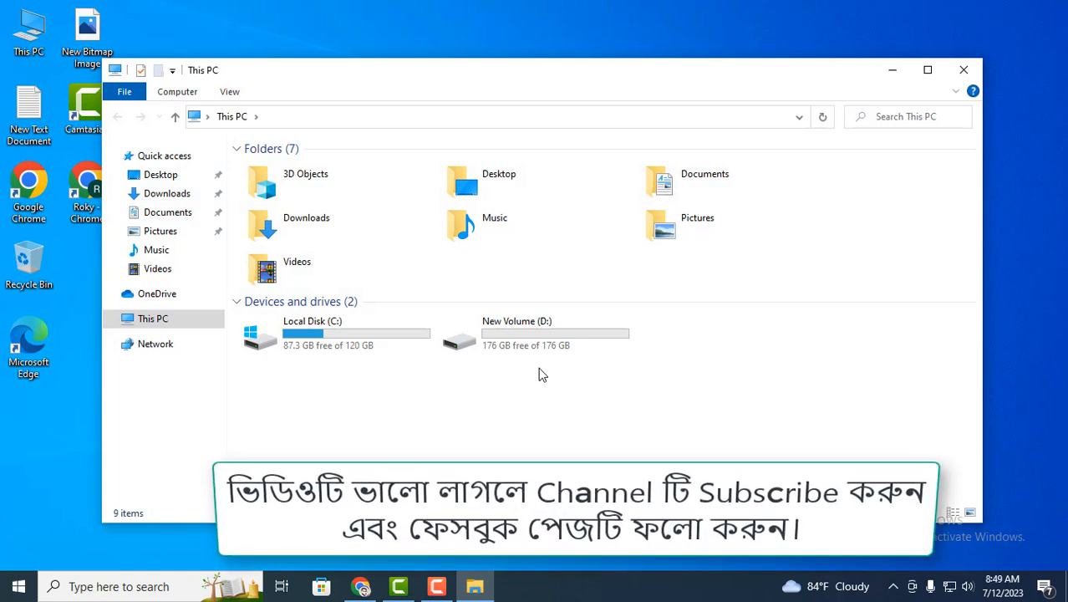
pyautogui.rightClick(526, 341)
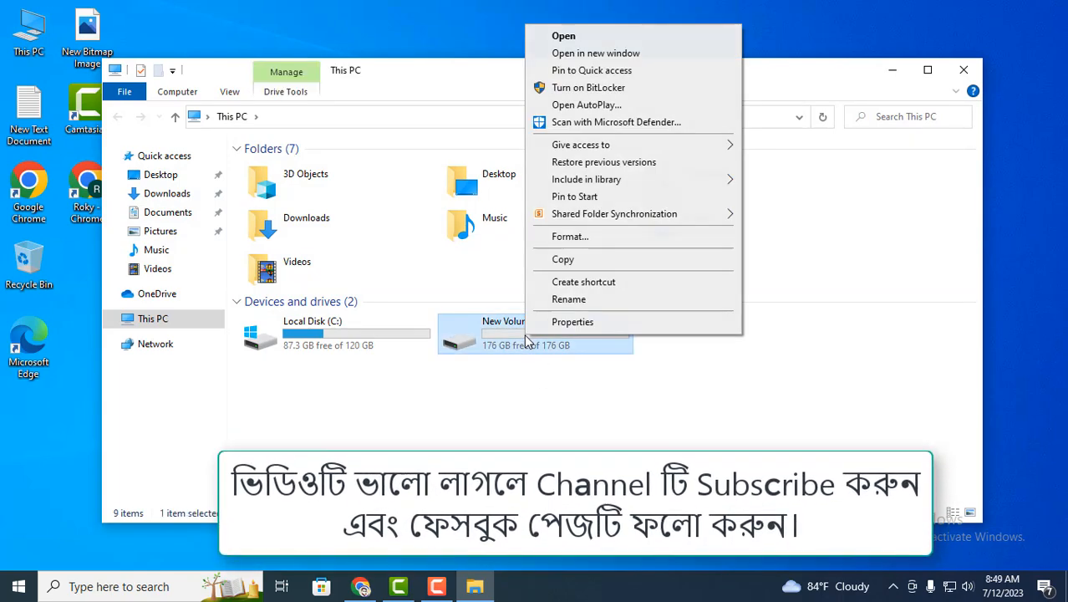
pyautogui.click(568, 301)
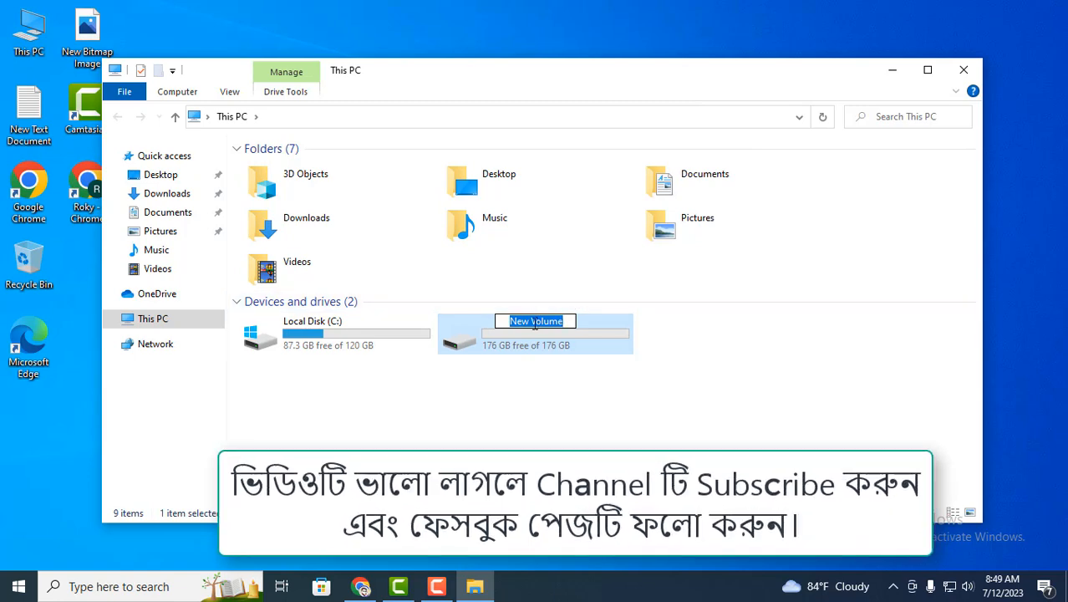
pyautogui.click(724, 330)
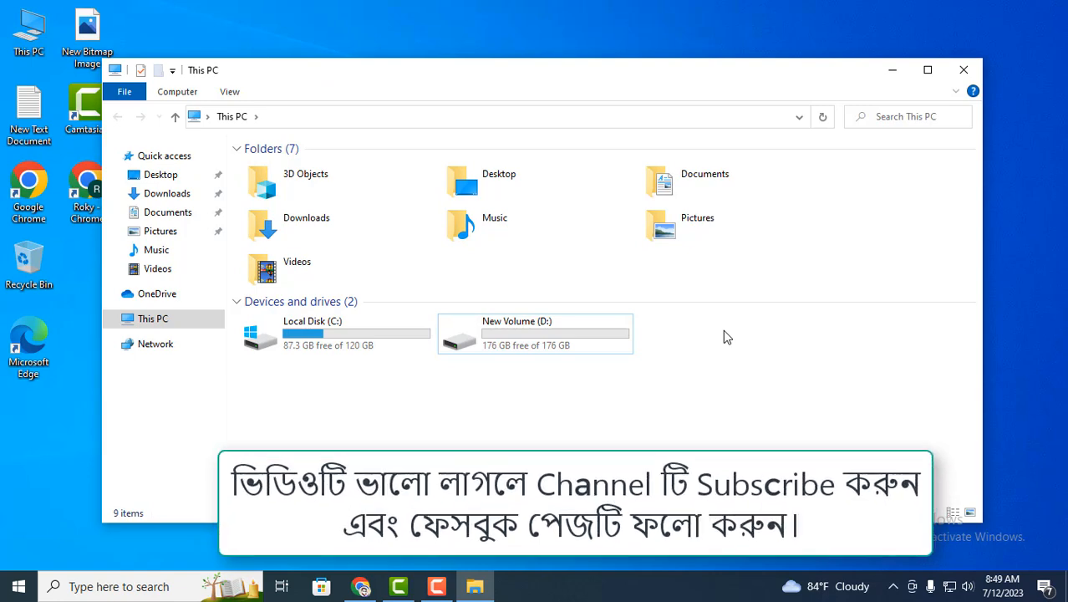
# - Close the This PC window
pyautogui.click(961, 72)
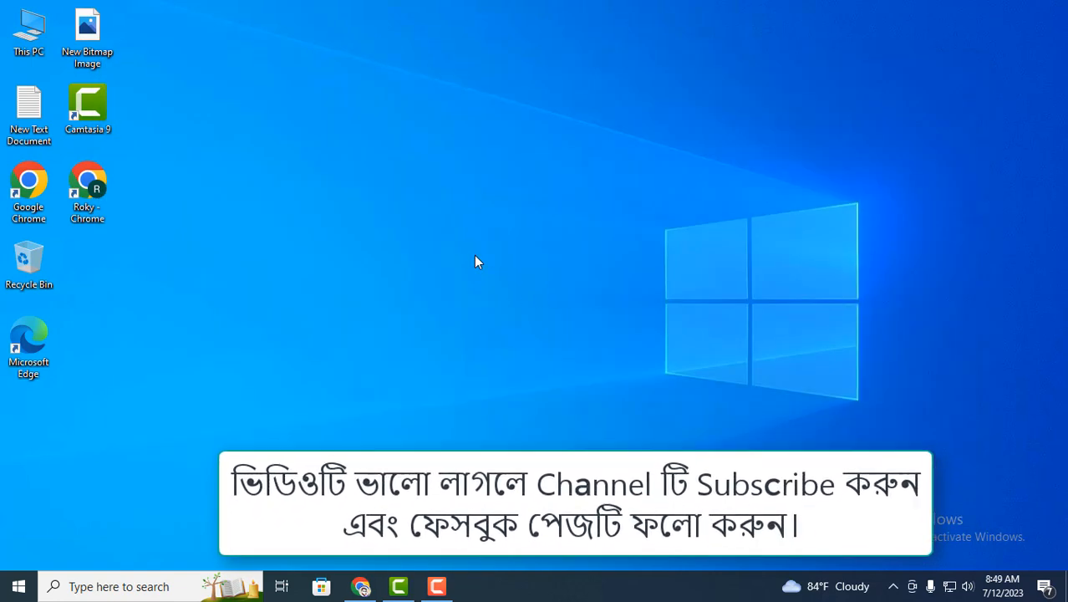